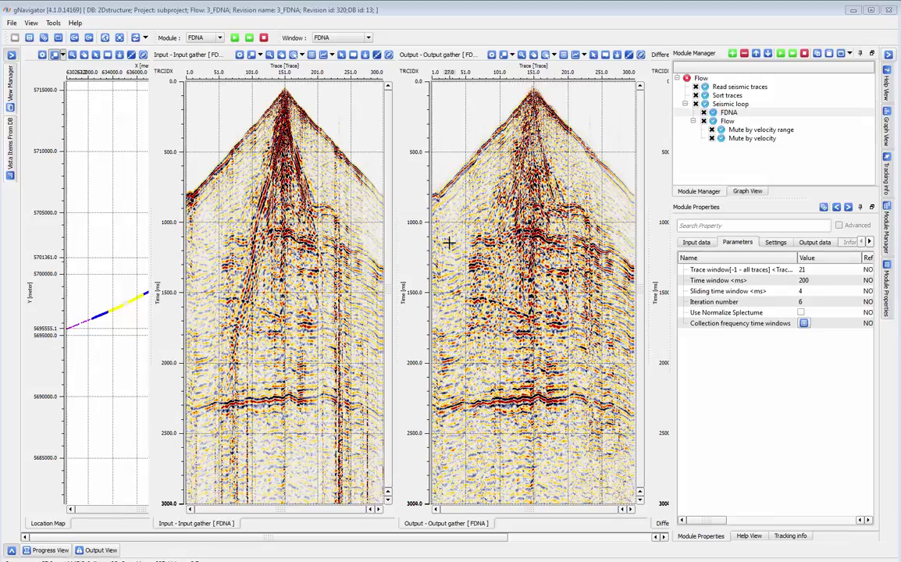
Select the FDNA module and inspect its Time window and Trace window values
{"action": "left_click", "coordinate": [730, 112]}
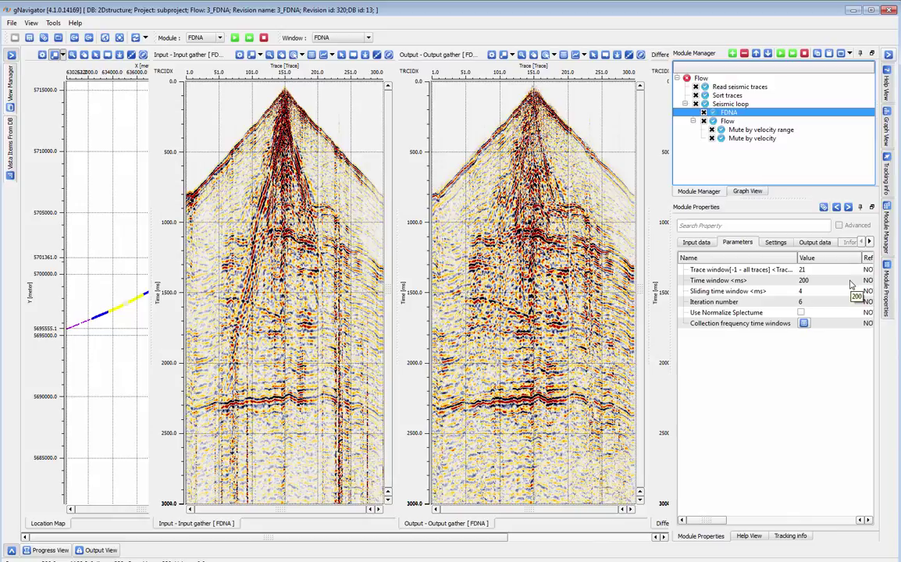
{"action": "double_click", "coordinate": [851, 282]}
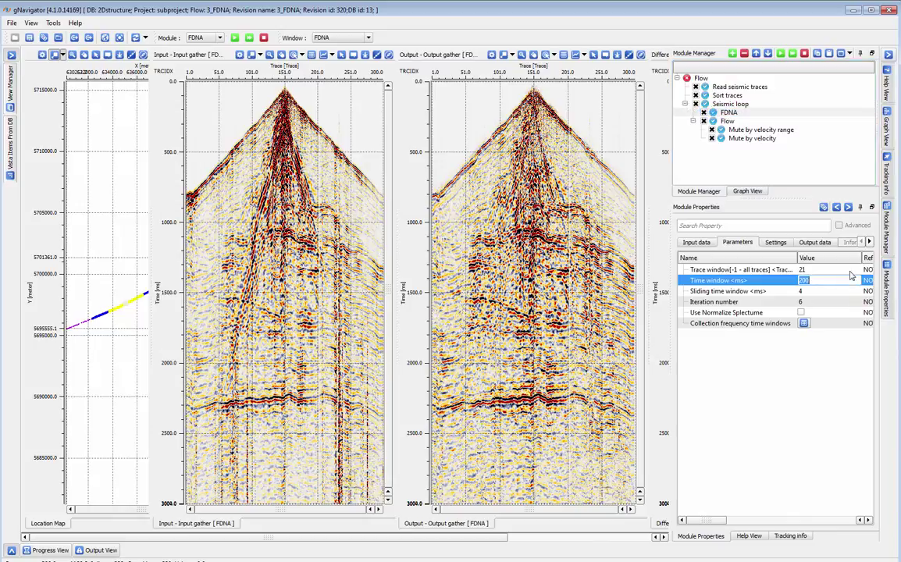
{"action": "double_click", "coordinate": [850, 273]}
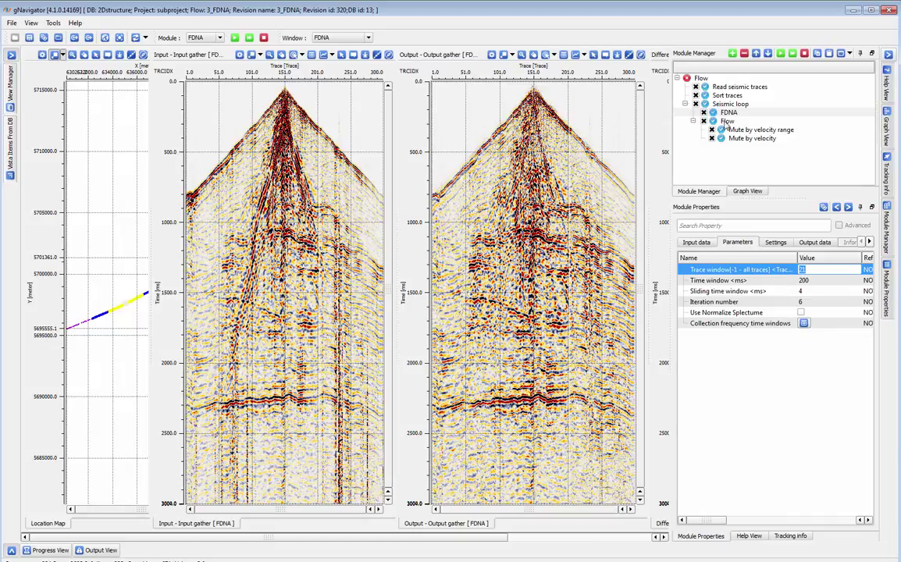
Review the Read seismic traces, Sort traces and Seismic loop settings, then show FDNA's input data
{"action": "left_click", "coordinate": [737, 89]}
{"action": "left_click", "coordinate": [734, 95]}
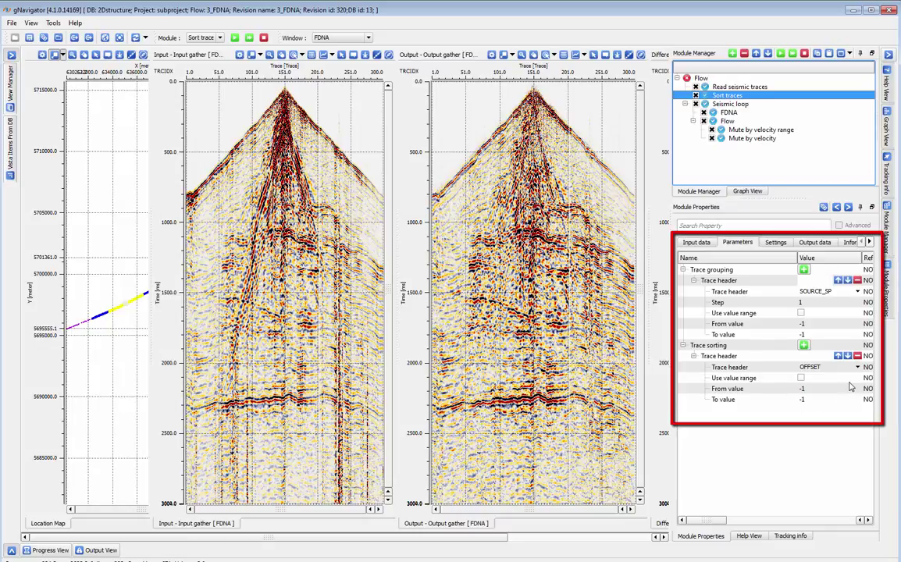
{"action": "left_click", "coordinate": [732, 104]}
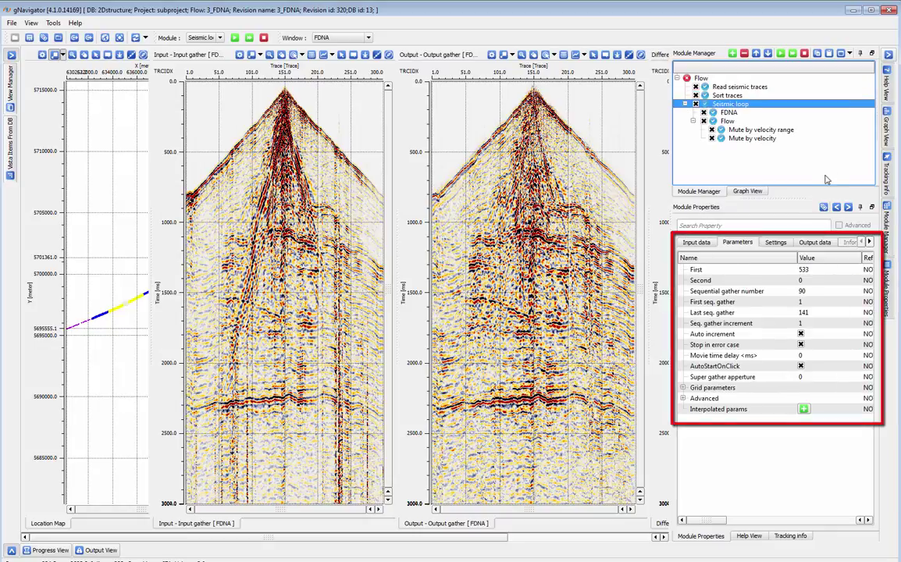
{"action": "left_click", "coordinate": [731, 112]}
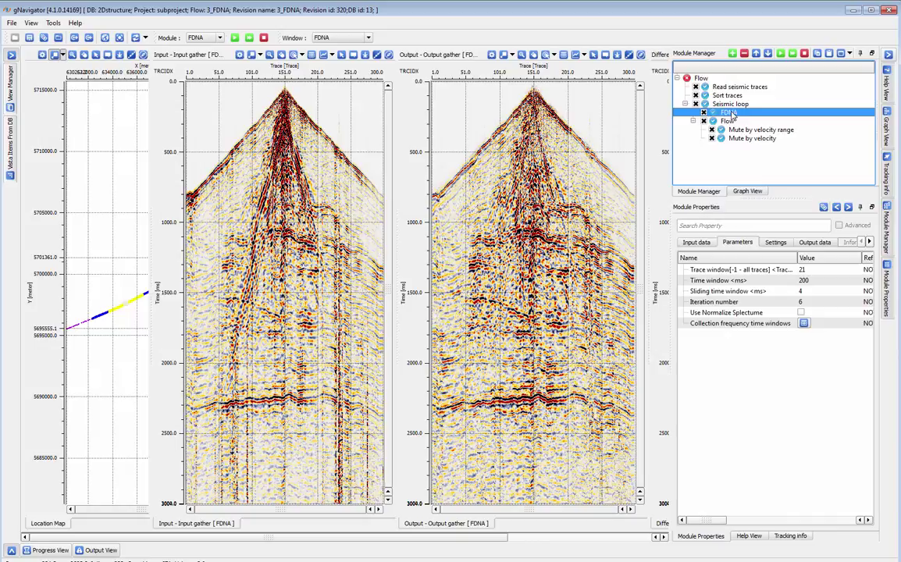
{"action": "left_click", "coordinate": [701, 243]}
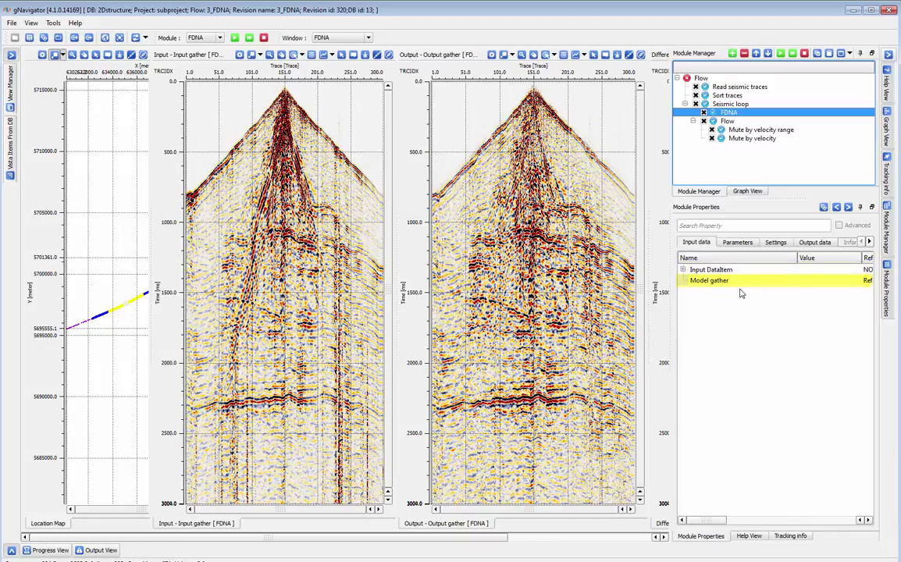
Switch the display to the Mute by Velocity window and show the Mute by velocity range parameters
{"action": "left_click", "coordinate": [370, 39]}
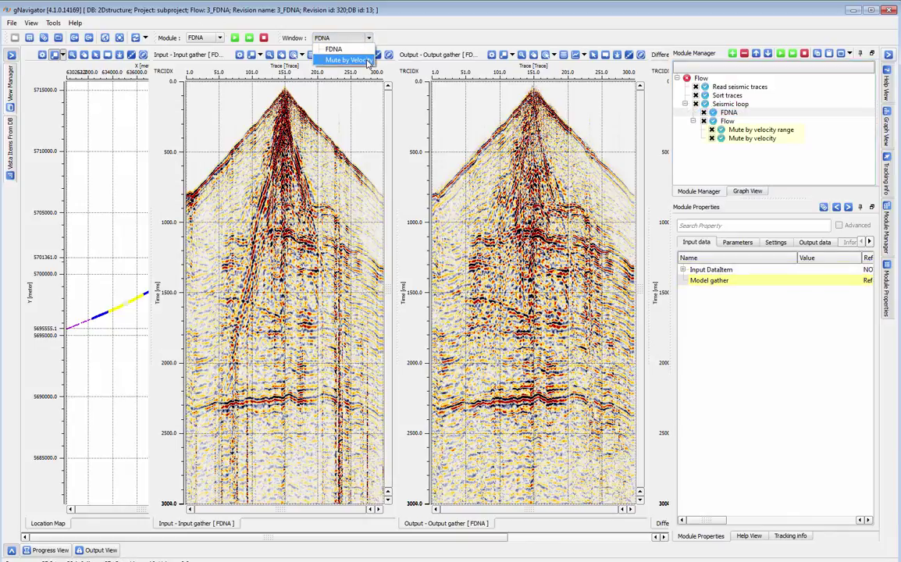
{"action": "left_click", "coordinate": [366, 61]}
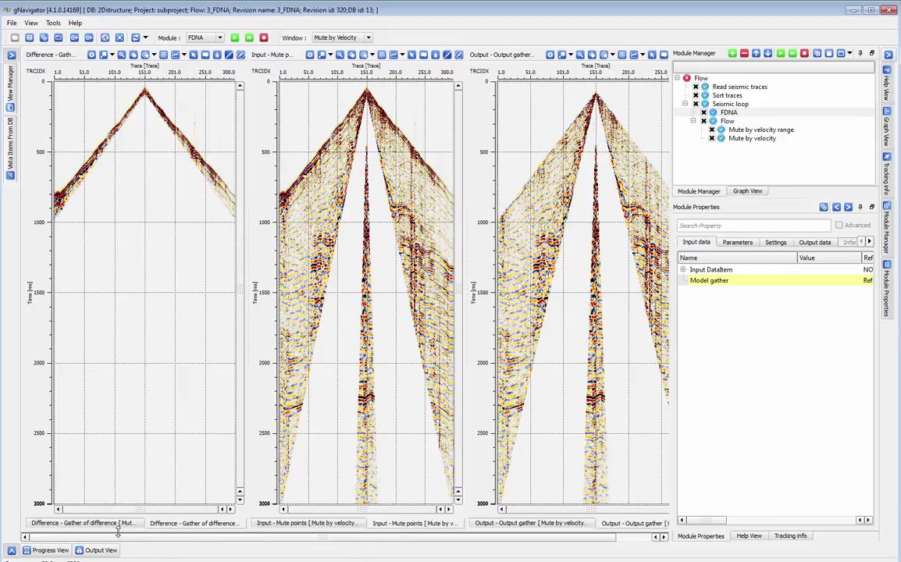
{"action": "left_click", "coordinate": [761, 130]}
{"action": "left_click", "coordinate": [737, 242]}
Check the mute velocities table, then review Mute by velocity: 3300 m/s, Up, 50 ms intercept, 24 ms taper
{"action": "left_click", "coordinate": [804, 269]}
{"action": "left_click", "coordinate": [804, 270]}
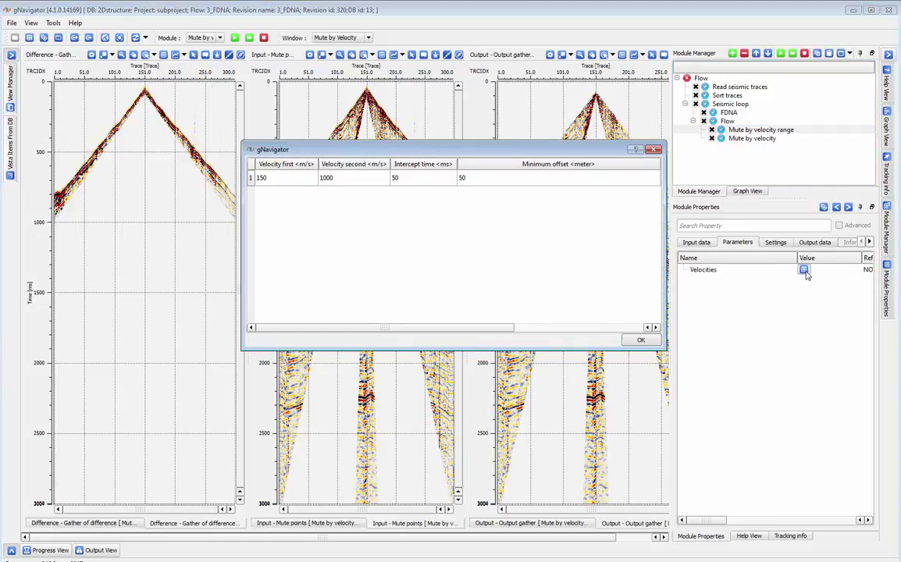
{"action": "left_click", "coordinate": [653, 149]}
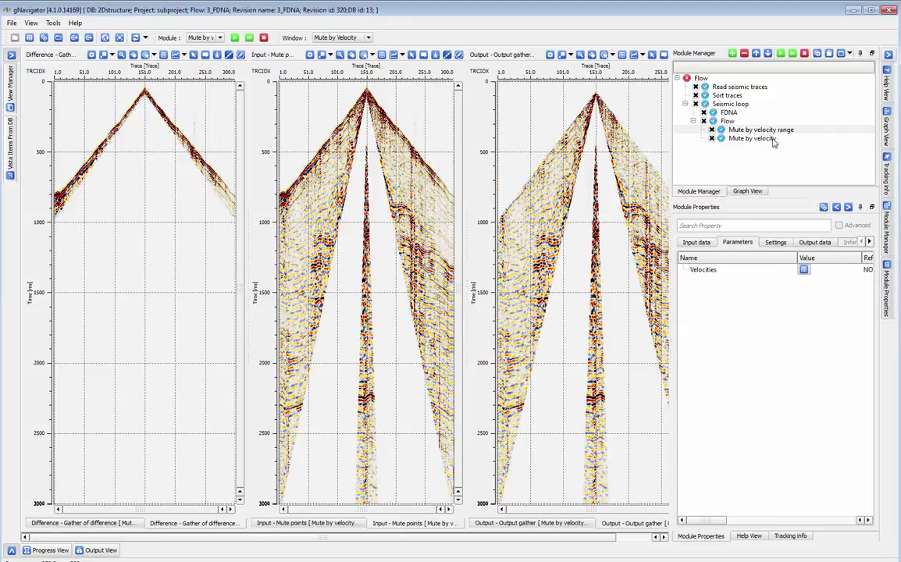
{"action": "left_click", "coordinate": [772, 140]}
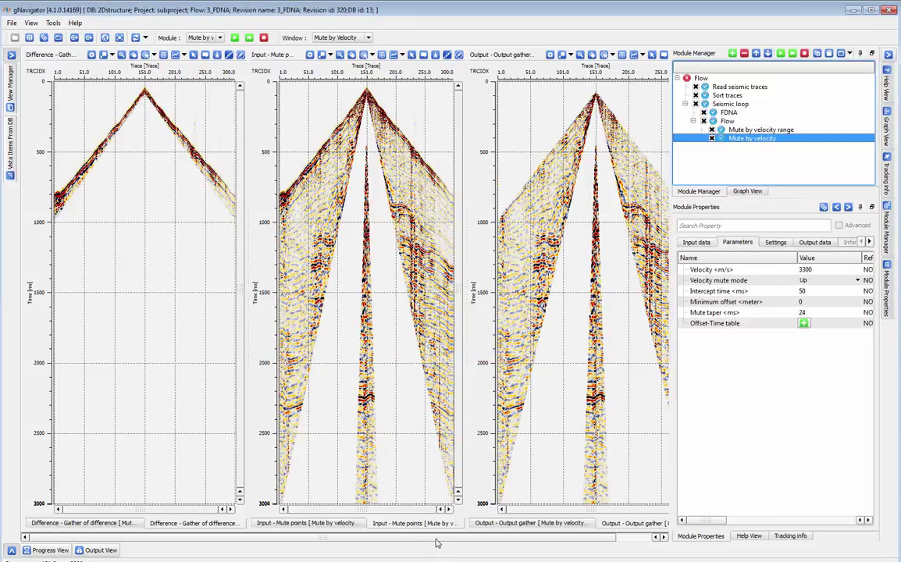
{"action": "left_click_drag", "start_coordinate": [437, 541], "coordinate": [539, 545]}
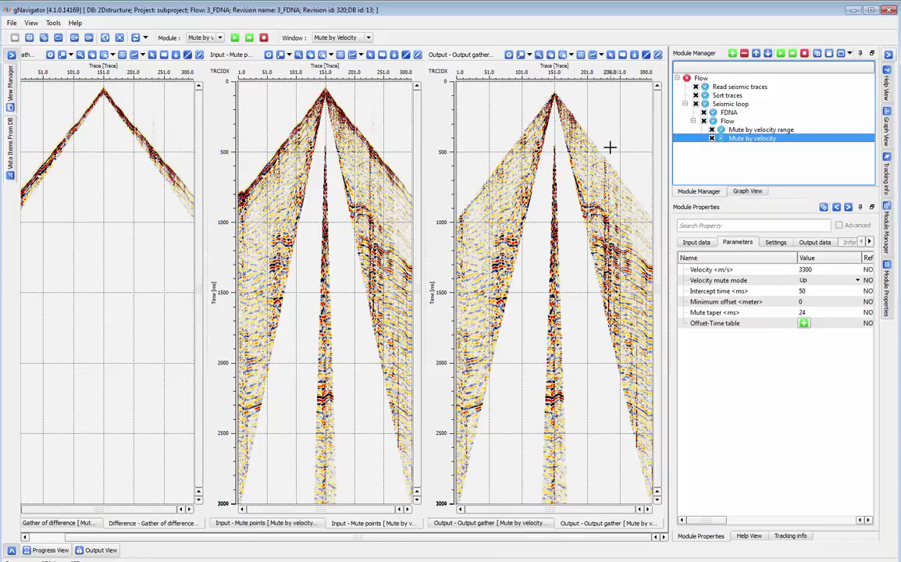
Set the FDNA Model gather input to reference the Output gather
{"action": "left_click", "coordinate": [729, 113]}
{"action": "left_click", "coordinate": [697, 243]}
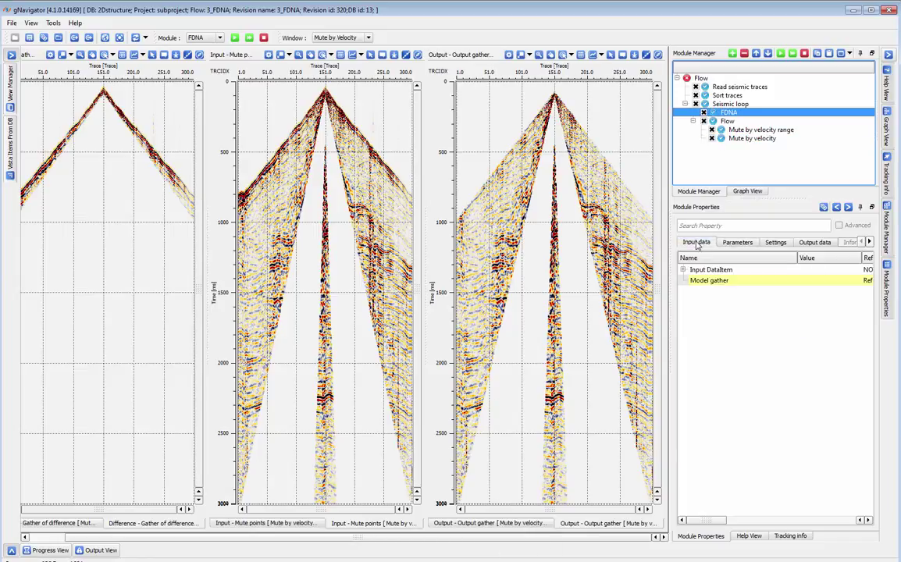
{"action": "double_click", "coordinate": [709, 281]}
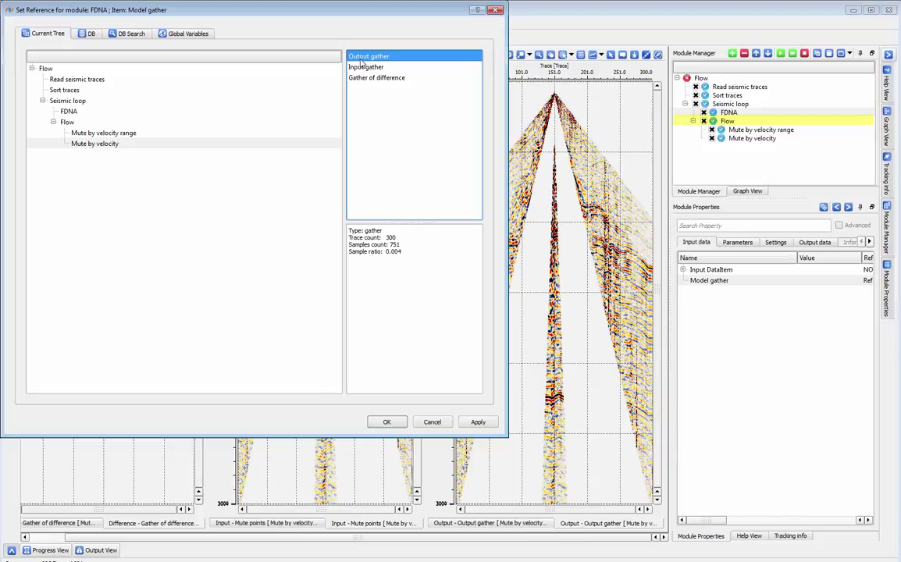
{"action": "left_click", "coordinate": [384, 421]}
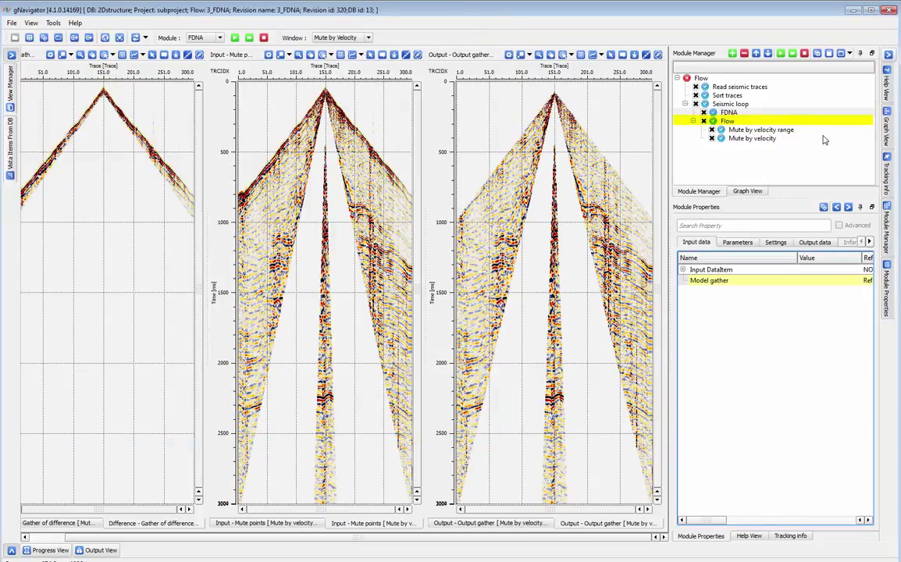
Link Mute by velocity's Input DataItem to the Mute by velocity range Output DataItem
{"action": "left_click", "coordinate": [714, 118]}
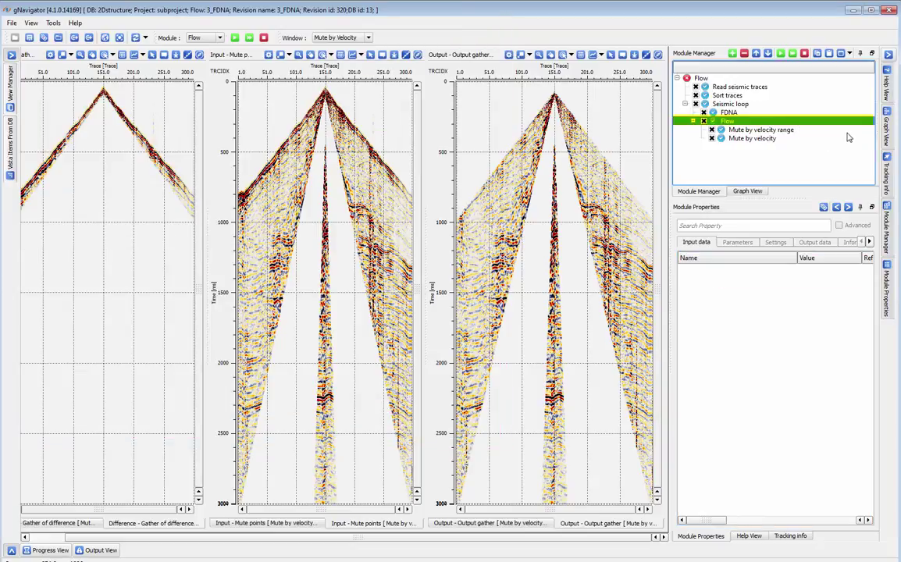
{"action": "left_click", "coordinate": [754, 139]}
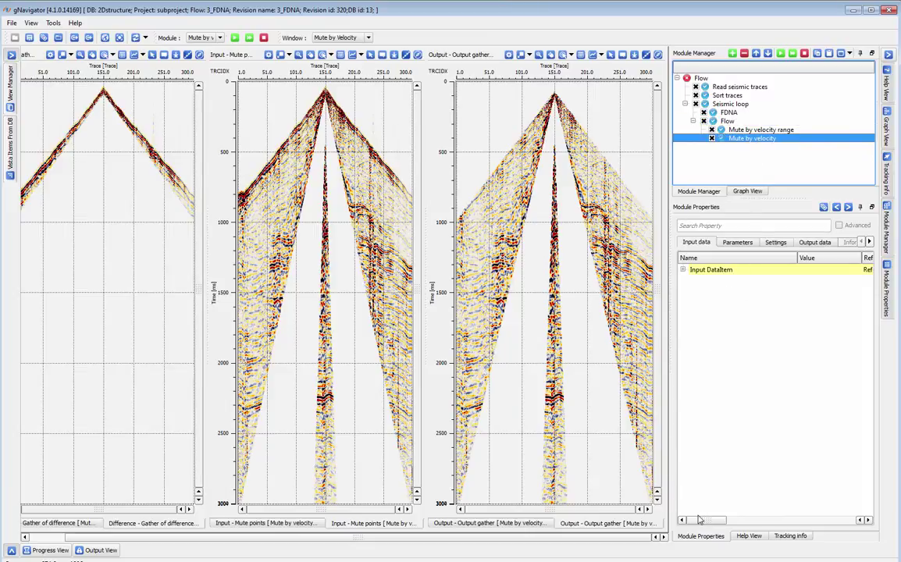
{"action": "double_click", "coordinate": [711, 271]}
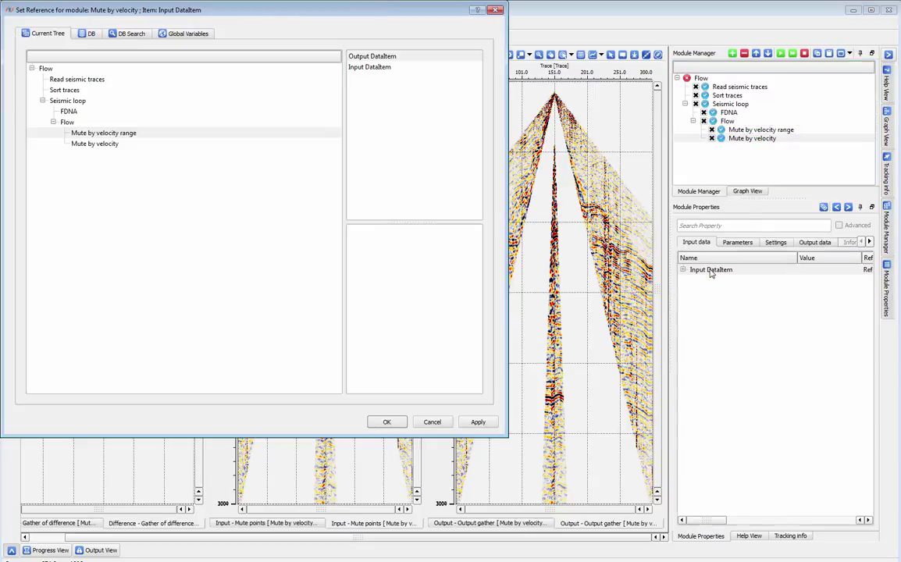
{"action": "left_click", "coordinate": [368, 58]}
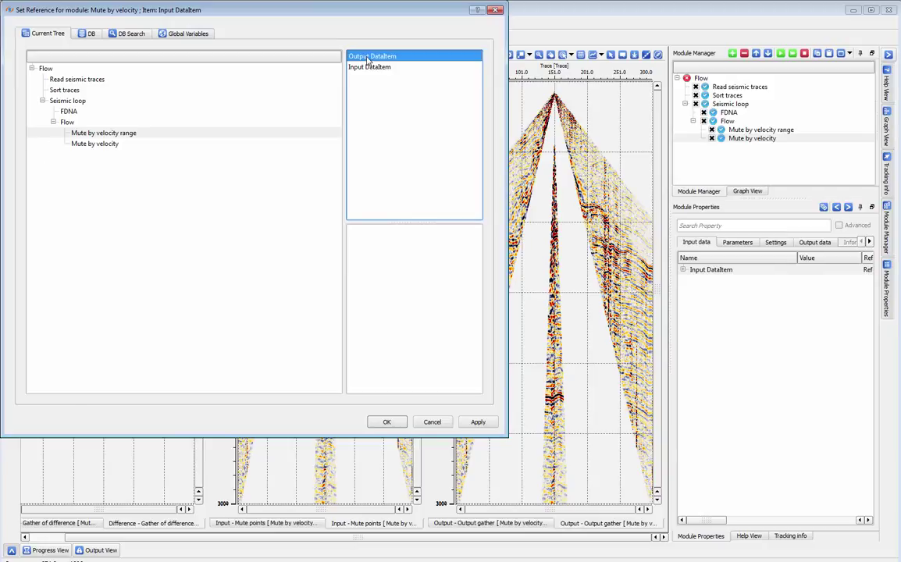
{"action": "double_click", "coordinate": [367, 57]}
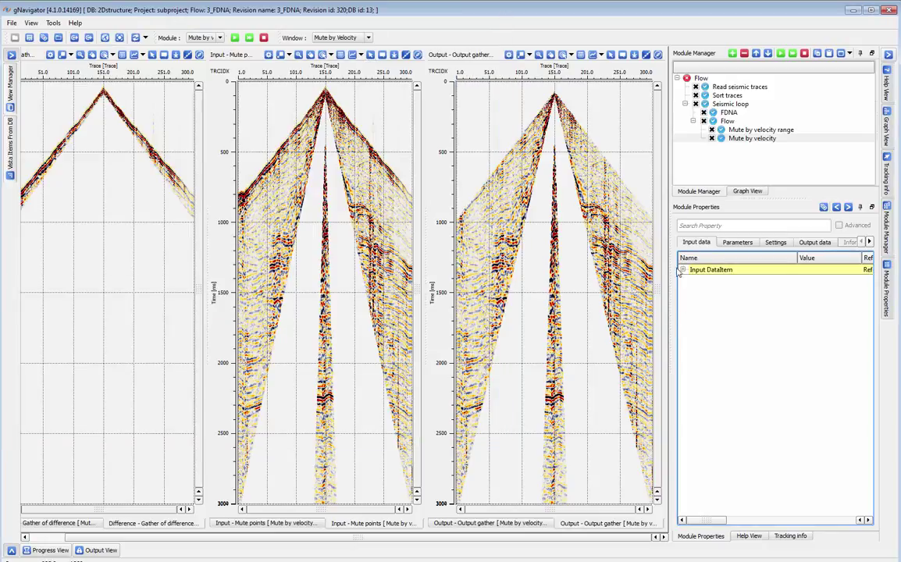
{"action": "left_click", "coordinate": [728, 113]}
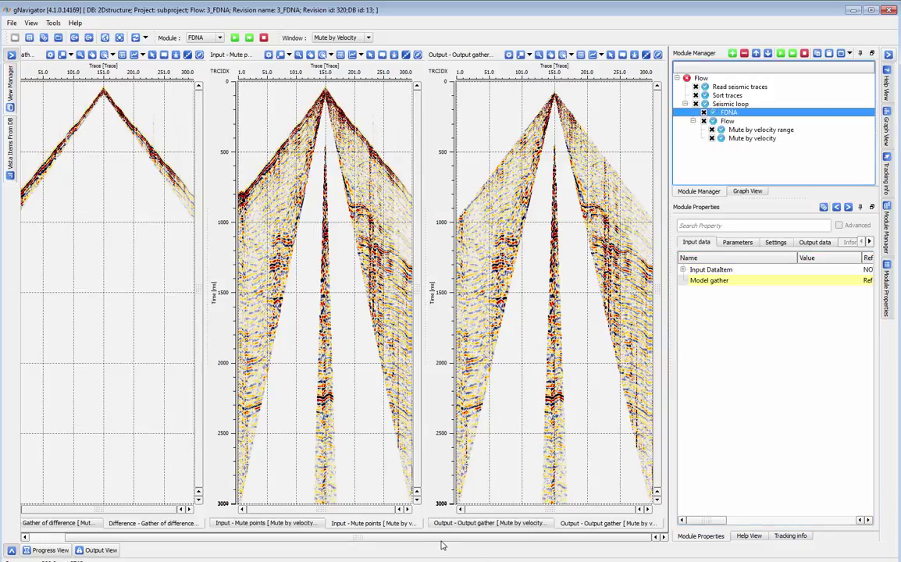
Switch the display back to the FDNA window and re-reference Output gather as the Model gather
{"action": "left_click_drag", "start_coordinate": [441, 545], "coordinate": [342, 542]}
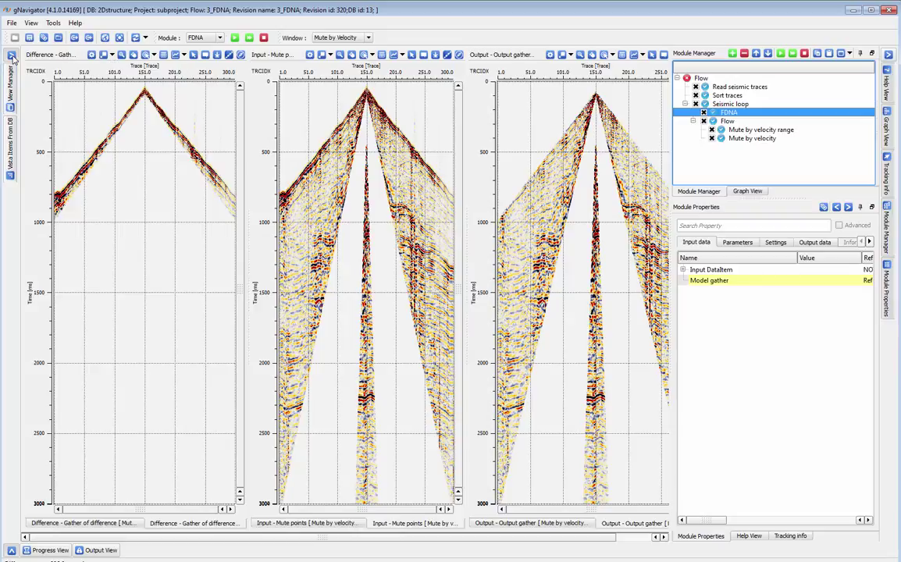
{"action": "left_click", "coordinate": [332, 38]}
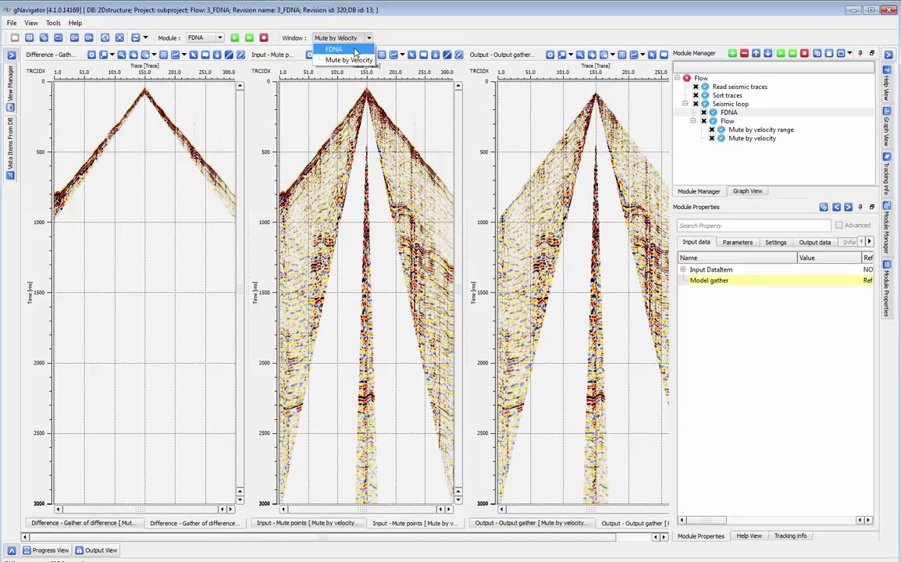
{"action": "left_click", "coordinate": [320, 46]}
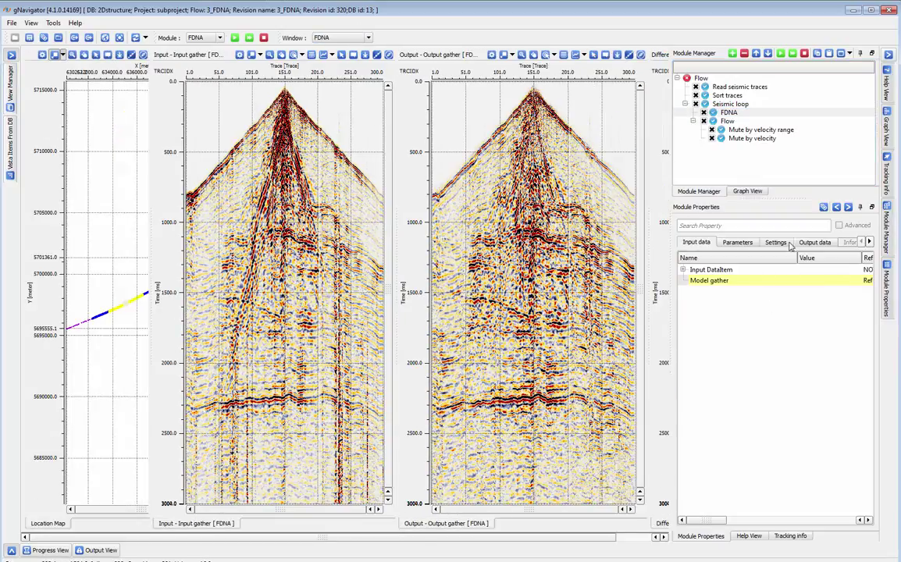
{"action": "double_click", "coordinate": [750, 287]}
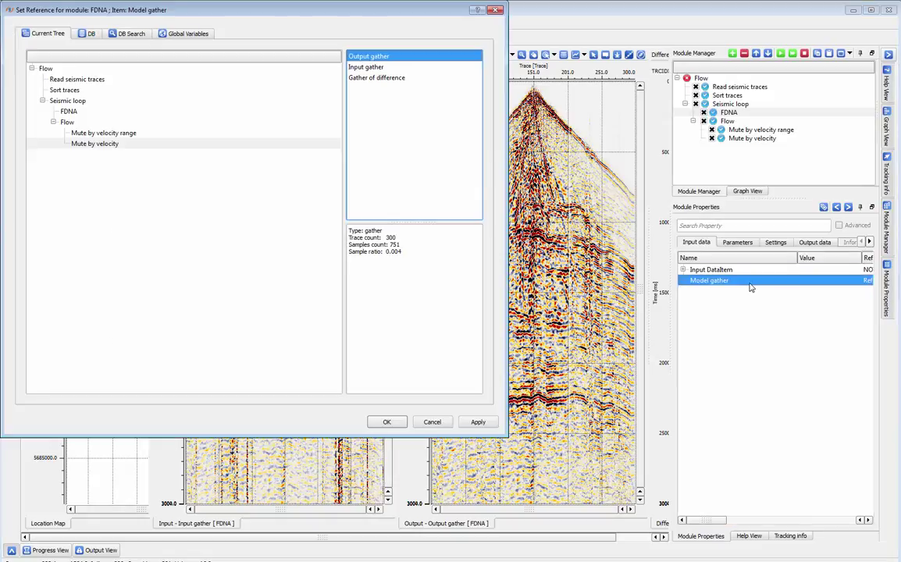
{"action": "double_click", "coordinate": [389, 58]}
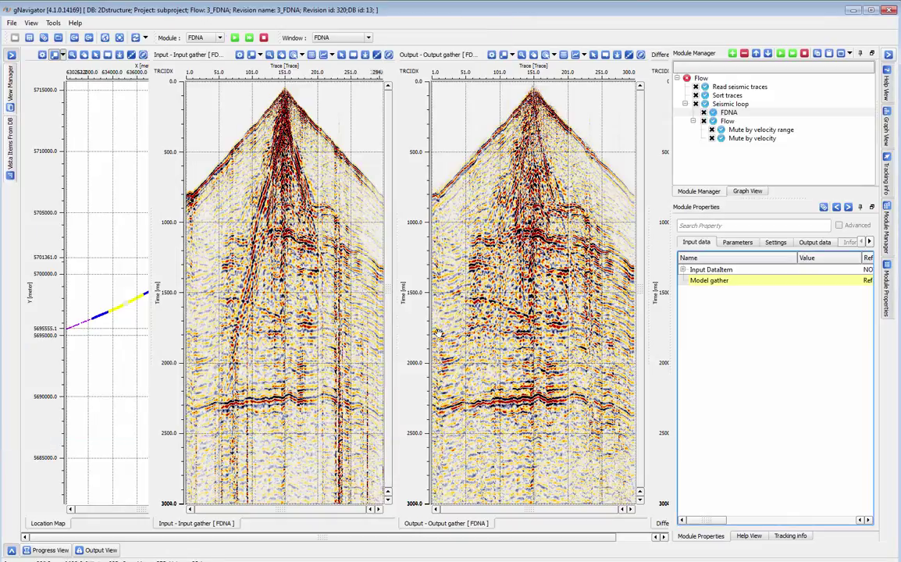
Set the FDNA Time window to 100 ms and the Trace window to 41
{"action": "left_click", "coordinate": [756, 244]}
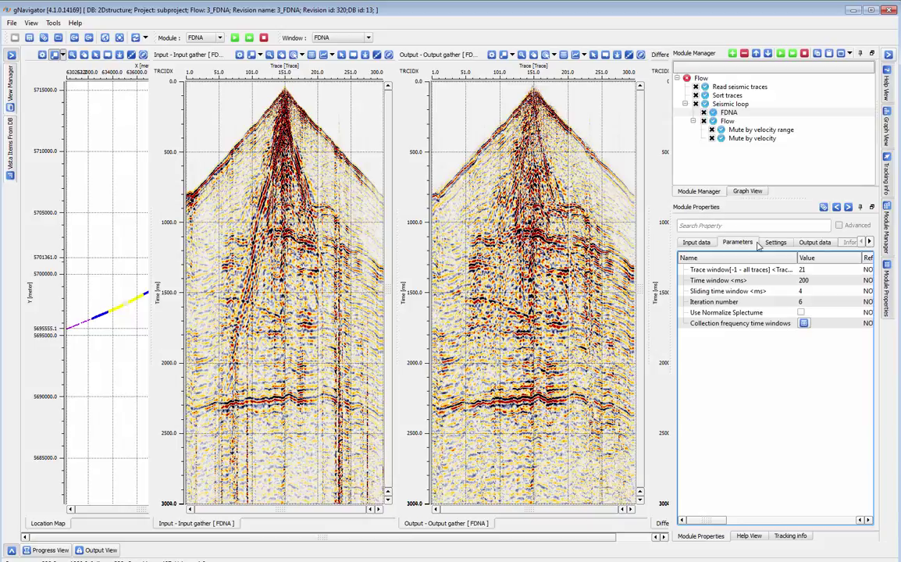
{"action": "double_click", "coordinate": [832, 270]}
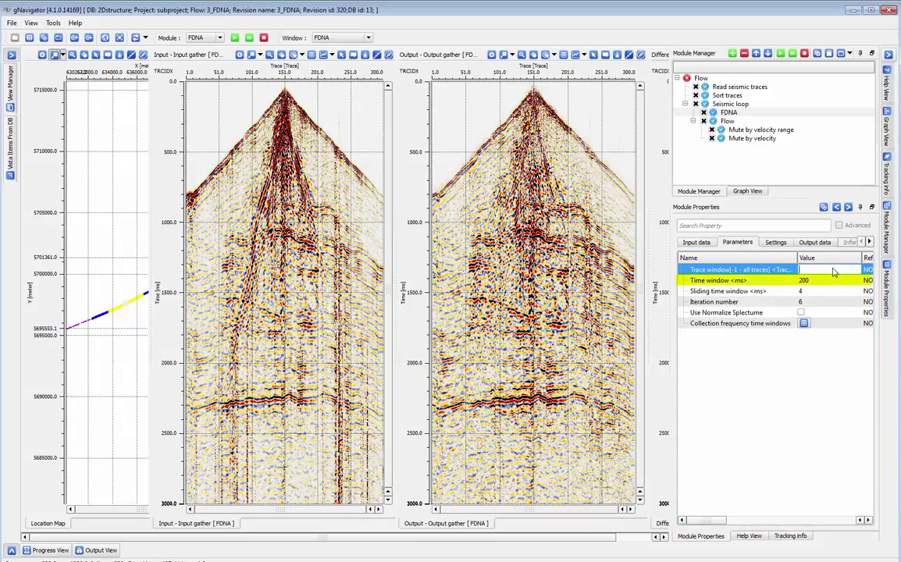
{"action": "double_click", "coordinate": [825, 281]}
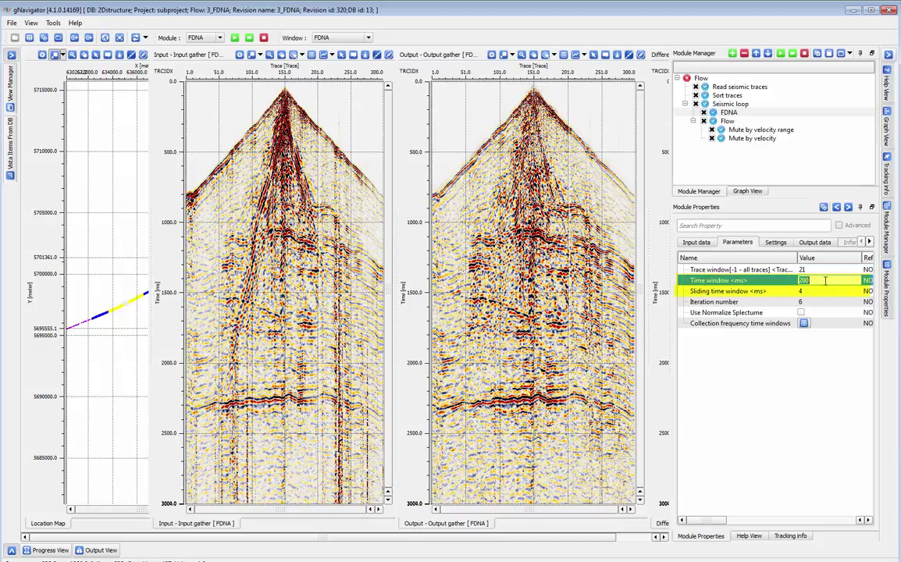
{"action": "type", "text": "100"}
{"action": "key", "text": "Return"}
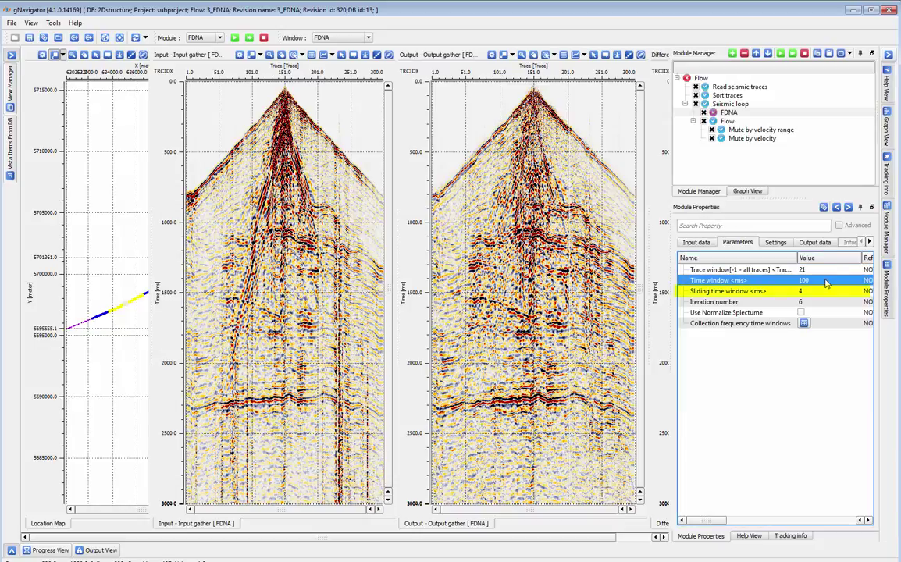
{"action": "double_click", "coordinate": [813, 269]}
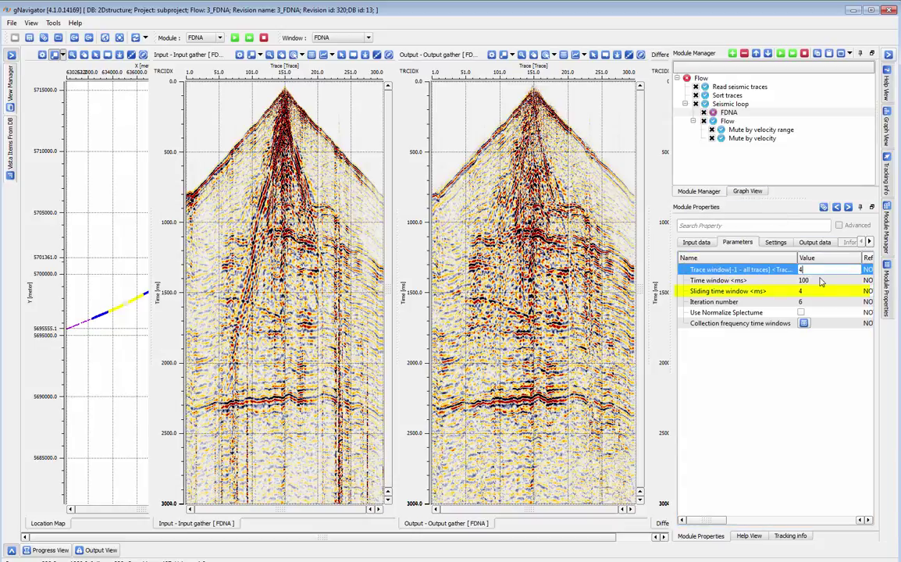
{"action": "type", "text": "41"}
{"action": "key", "text": "Return"}
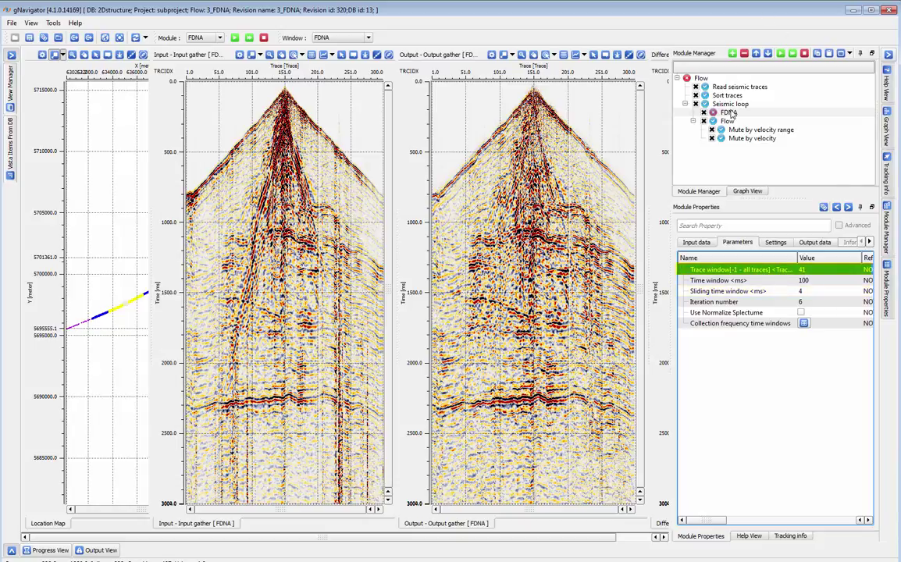
Inspect the FDNA Sliding time window (4) and Iteration number (6) values
{"action": "left_click", "coordinate": [729, 113]}
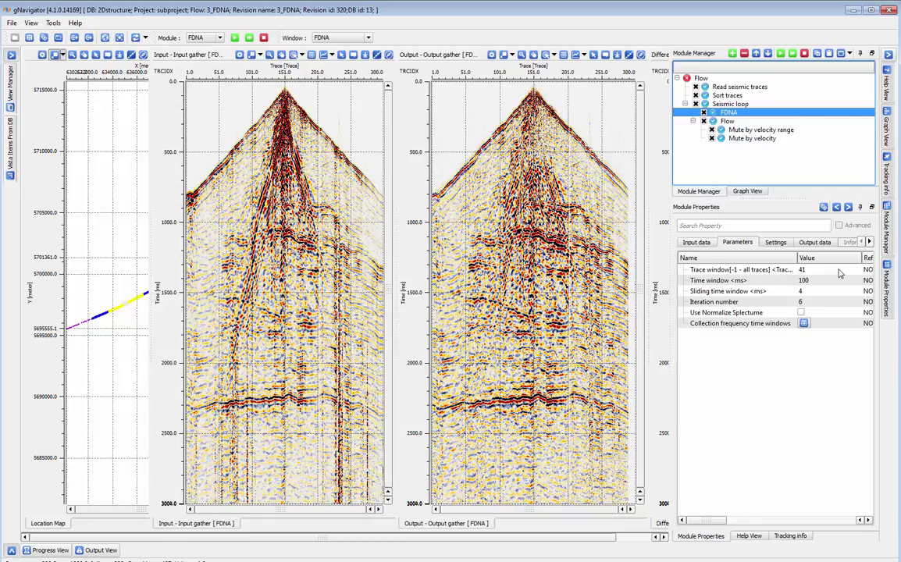
{"action": "double_click", "coordinate": [829, 291]}
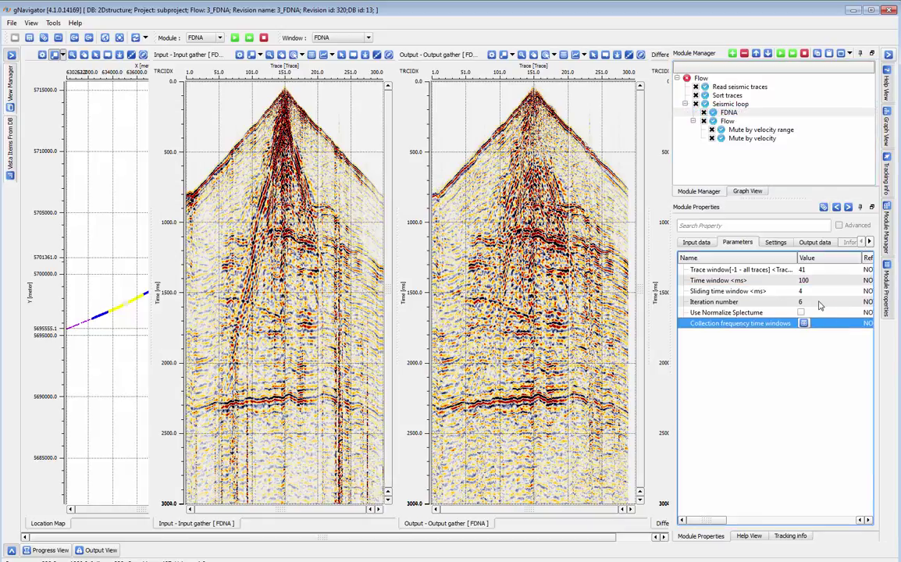
{"action": "double_click", "coordinate": [818, 302]}
{"action": "mouse_move", "coordinate": [822, 311]}
{"action": "left_mouse_down"}
{"action": "mouse_move", "coordinate": [826, 320]}
{"action": "mouse_move", "coordinate": [823, 303]}
{"action": "left_mouse_up"}
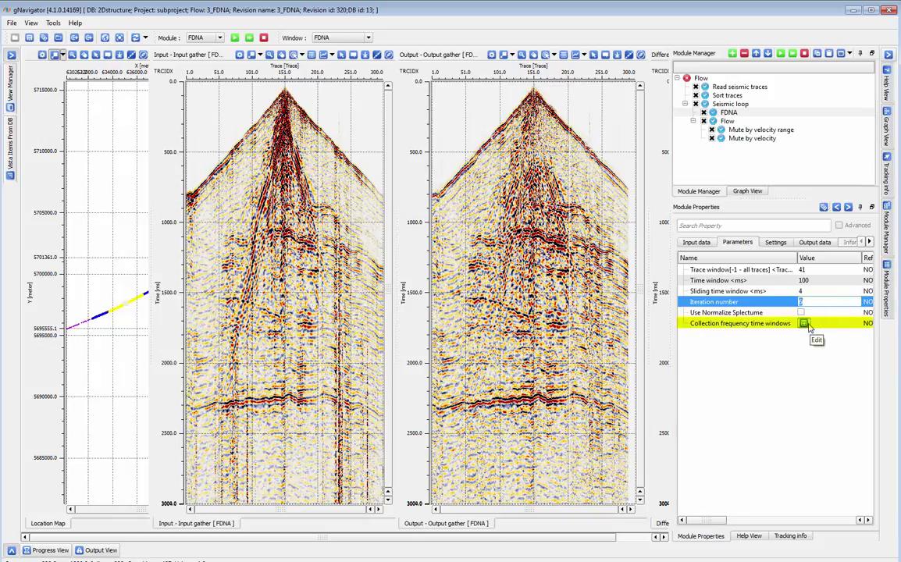
Review the collection frequency time windows table, then change Iteration number from 7 to 1
{"action": "left_click", "coordinate": [803, 323]}
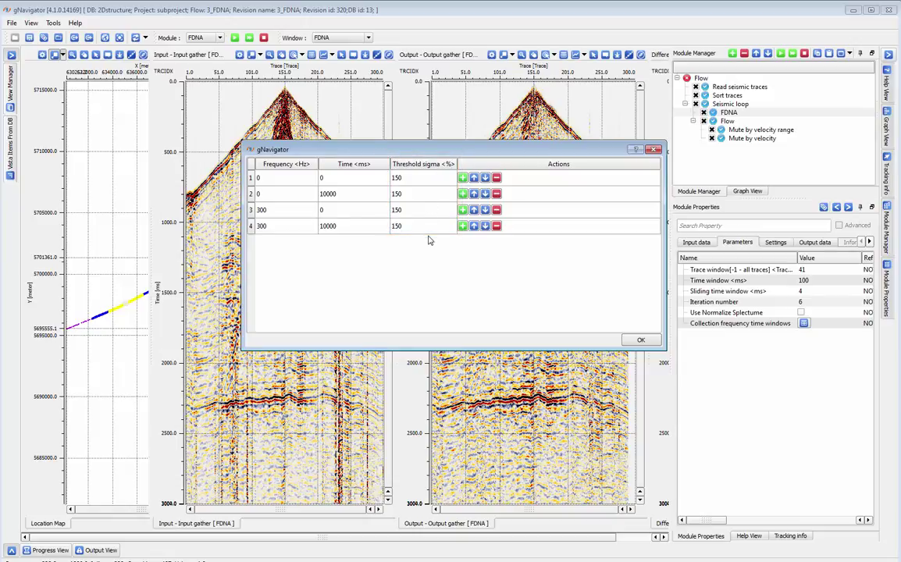
{"action": "left_click", "coordinate": [640, 339]}
{"action": "left_click", "coordinate": [802, 303]}
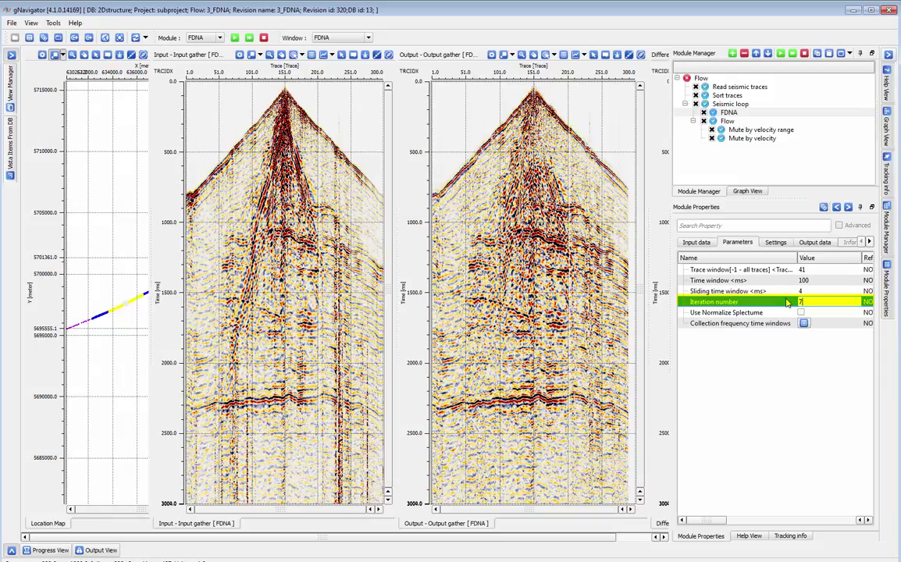
{"action": "type", "text": "7"}
{"action": "left_click", "coordinate": [732, 112]}
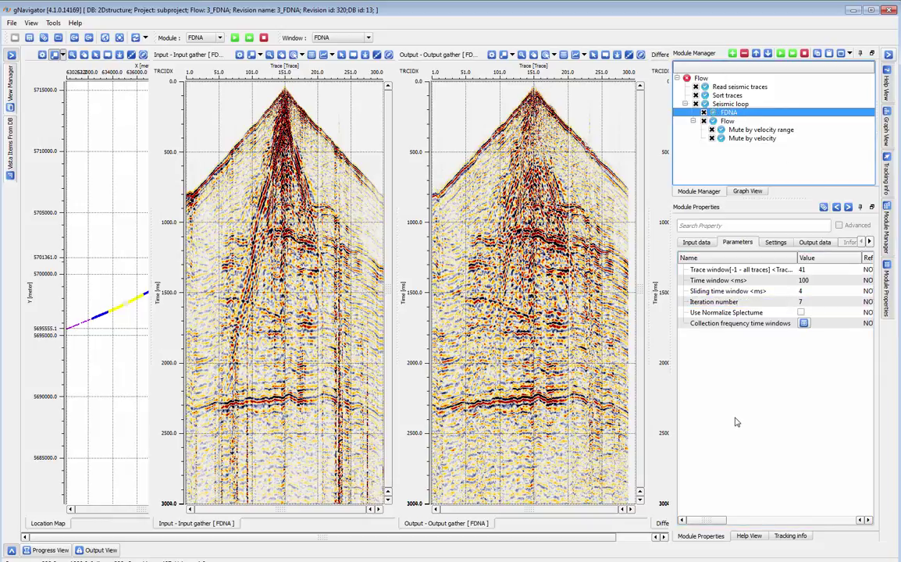
{"action": "left_click", "coordinate": [807, 303]}
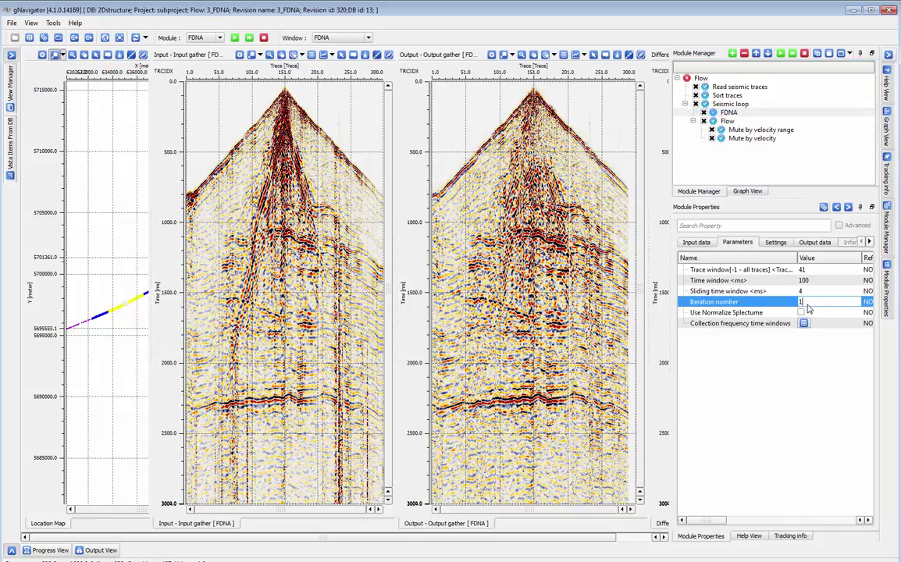
{"action": "key", "text": "Return"}
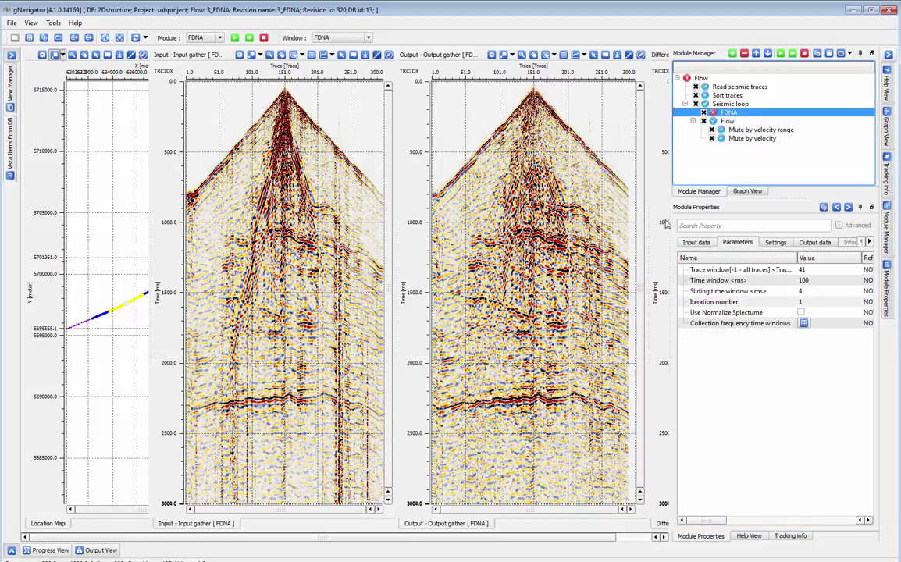
Set the Output view's normalization to User Defined and propagate it to all views
{"action": "left_click", "coordinate": [492, 56]}
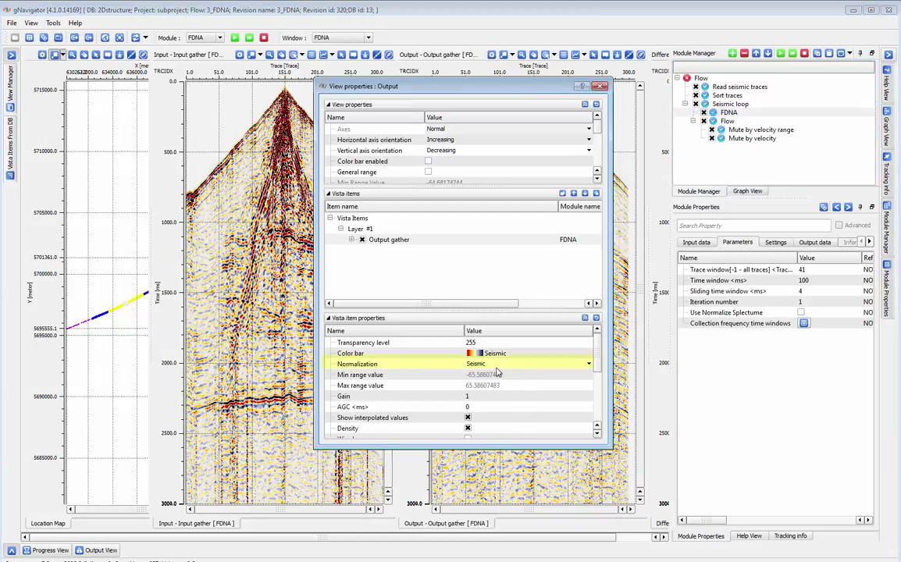
{"action": "left_click", "coordinate": [497, 365]}
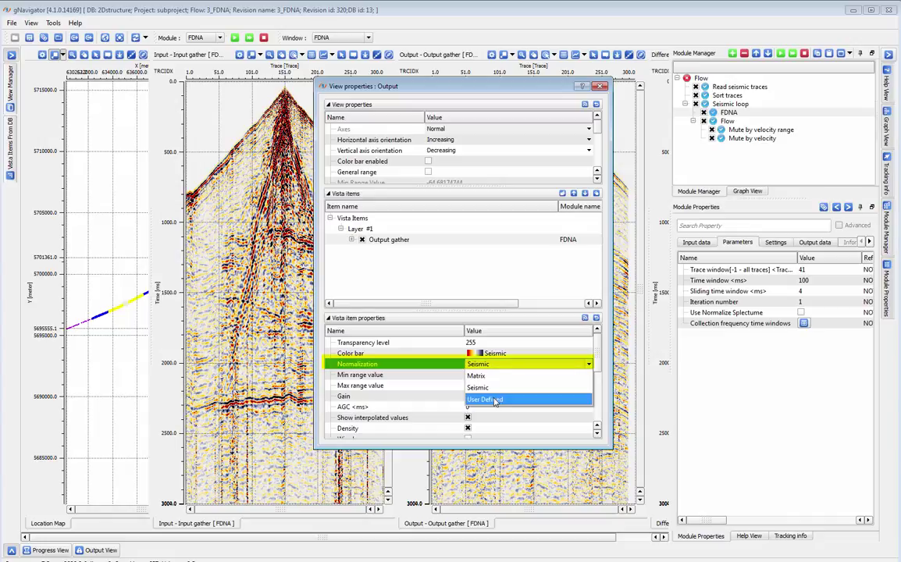
{"action": "left_click", "coordinate": [494, 400]}
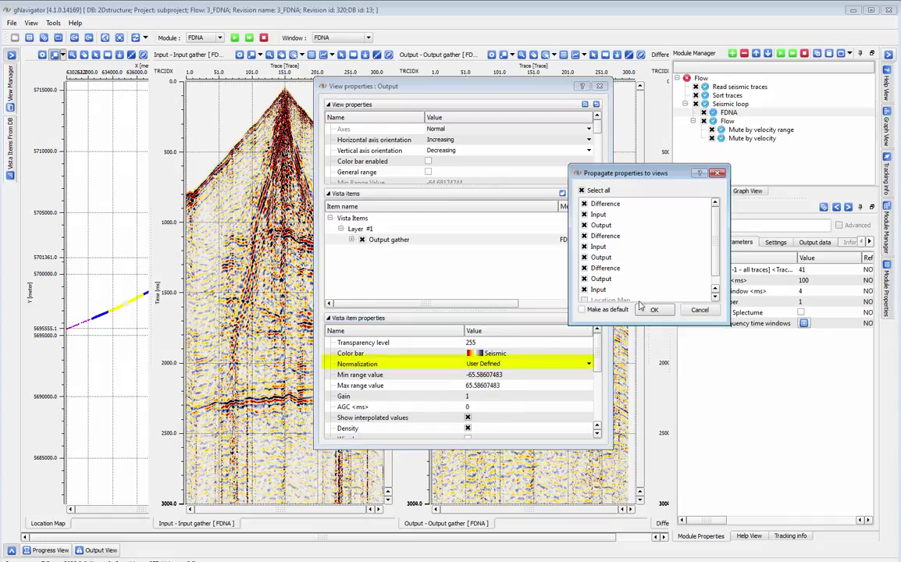
{"action": "left_click", "coordinate": [653, 309]}
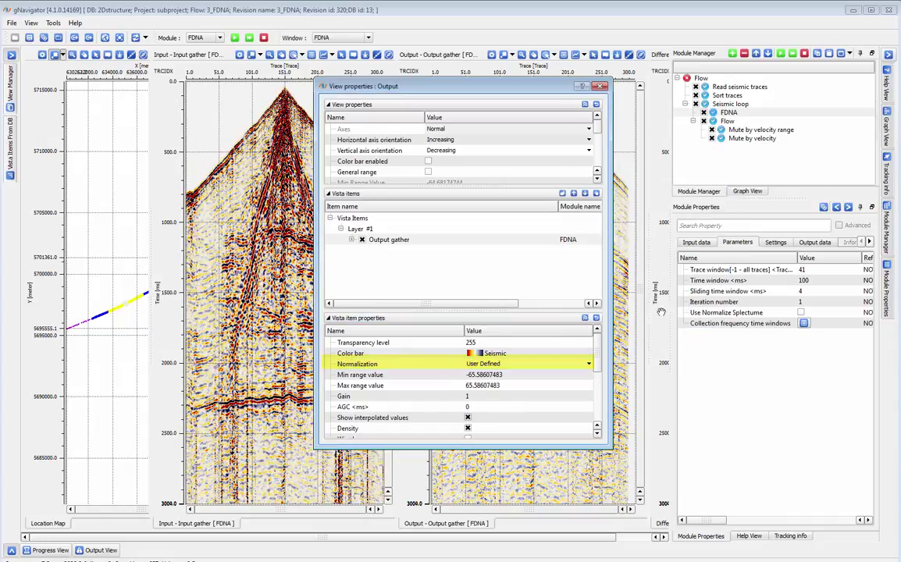
{"action": "left_click", "coordinate": [600, 86]}
{"action": "double_click", "coordinate": [845, 271]}
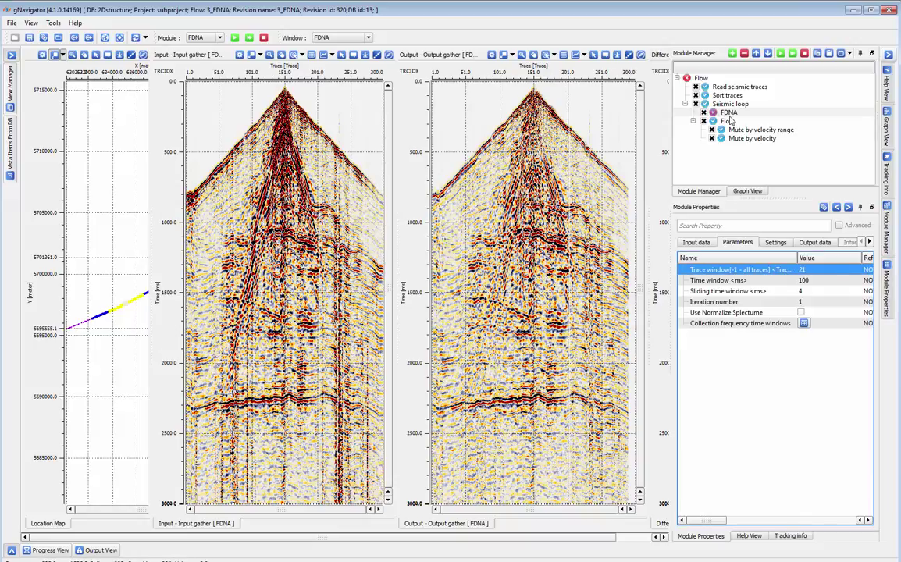
Set the FDNA Trace window to 21 and the Time window to 200 ms
{"action": "key", "text": "Return"}
{"action": "double_click", "coordinate": [810, 282]}
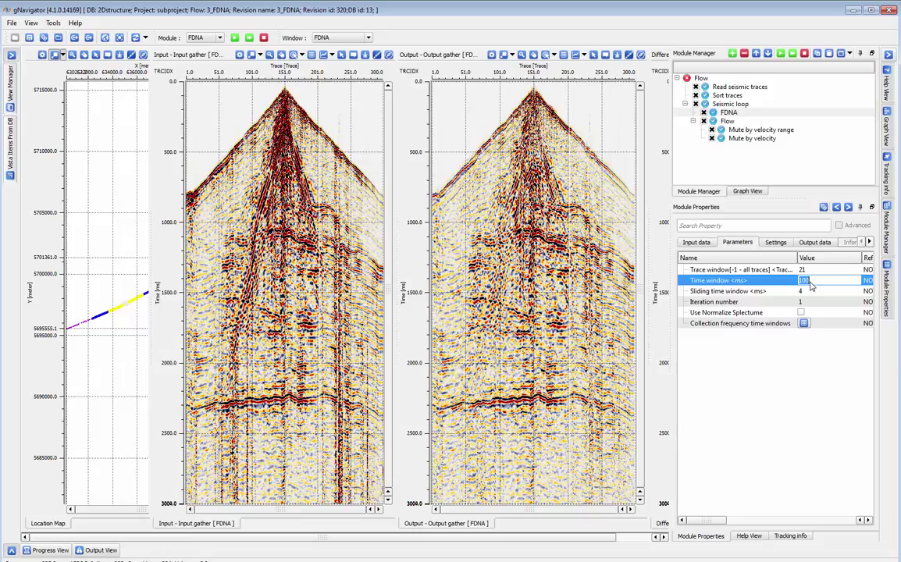
{"action": "type", "text": "200"}
{"action": "key", "text": "Return"}
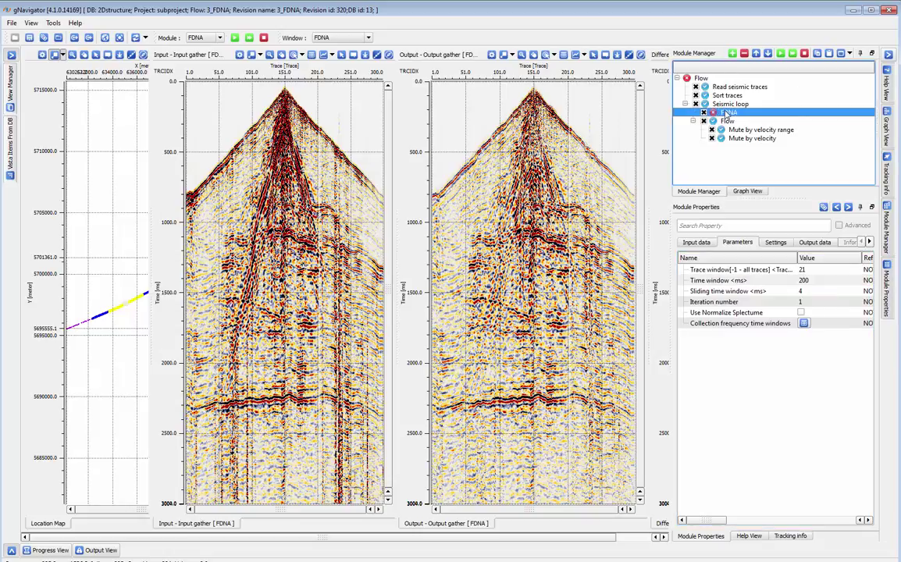
{"action": "double_click", "coordinate": [810, 301]}
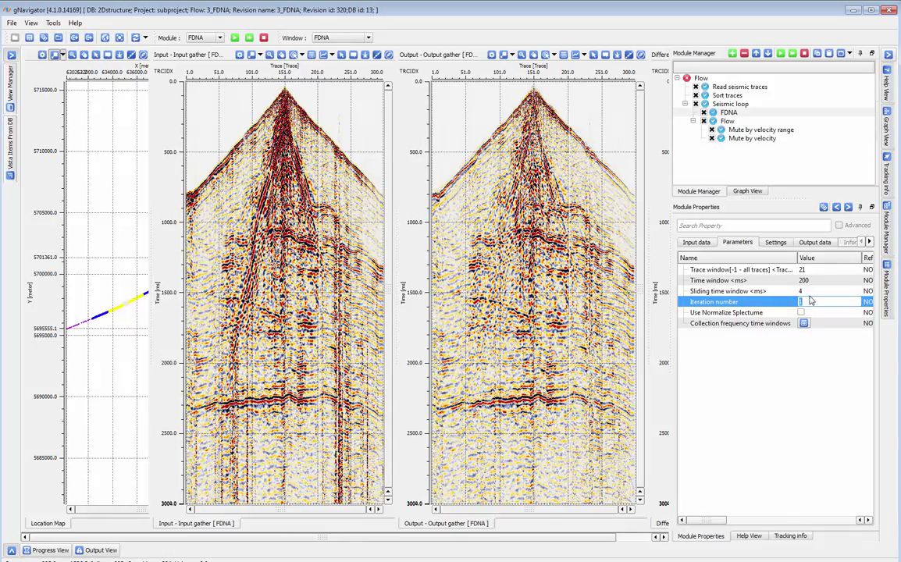